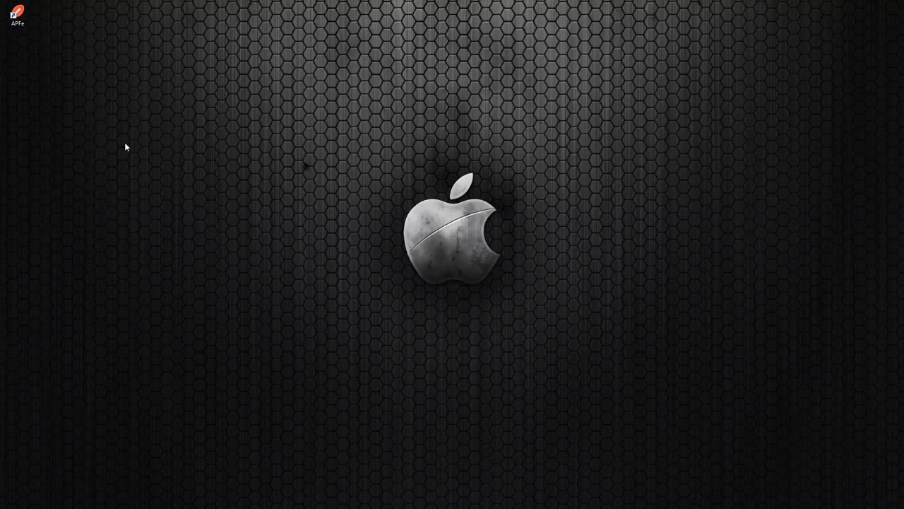
Launch APFe and load the recent Desktop\Roster.ROS roster file.
{"action": "left_click", "coordinate": [24, 18]}
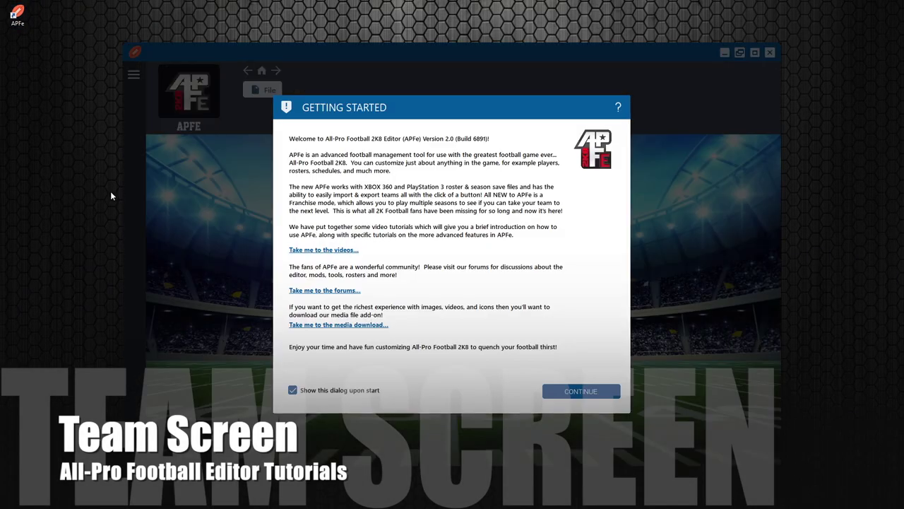
{"action": "left_click", "coordinate": [565, 389]}
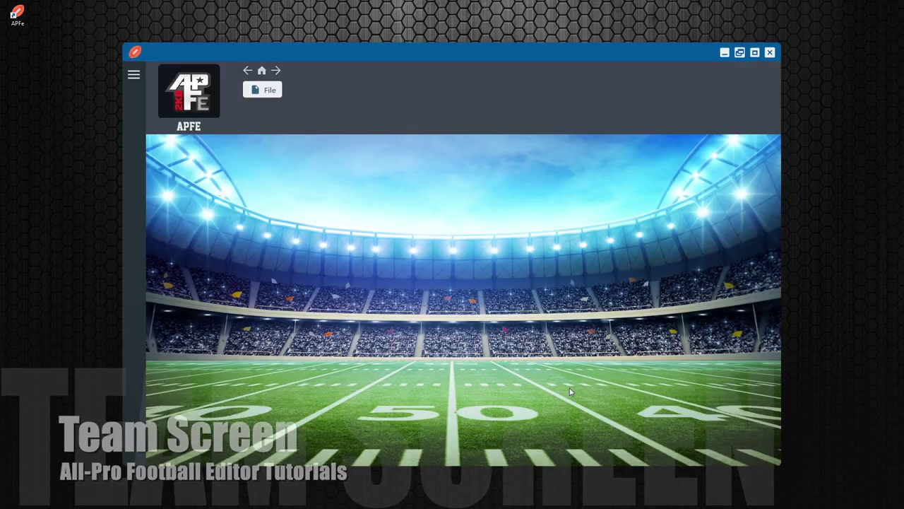
{"action": "left_click", "coordinate": [269, 90]}
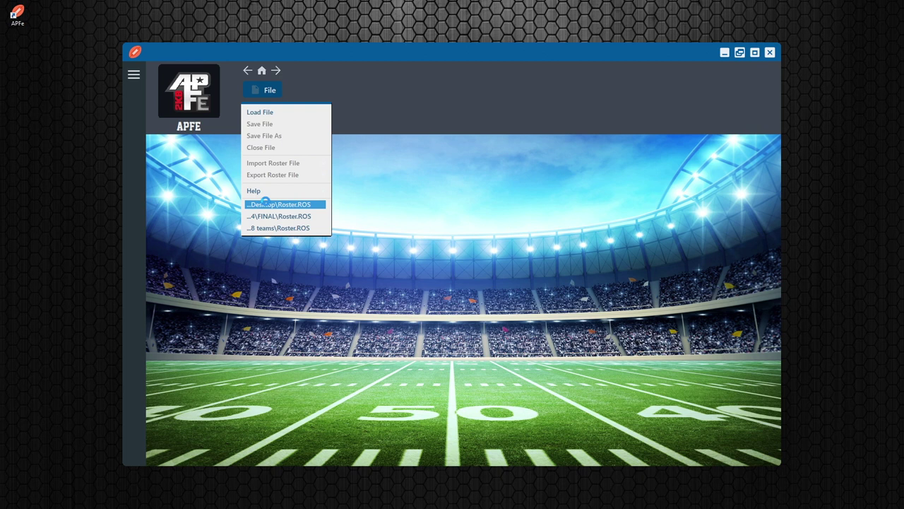
{"action": "left_click", "coordinate": [266, 203]}
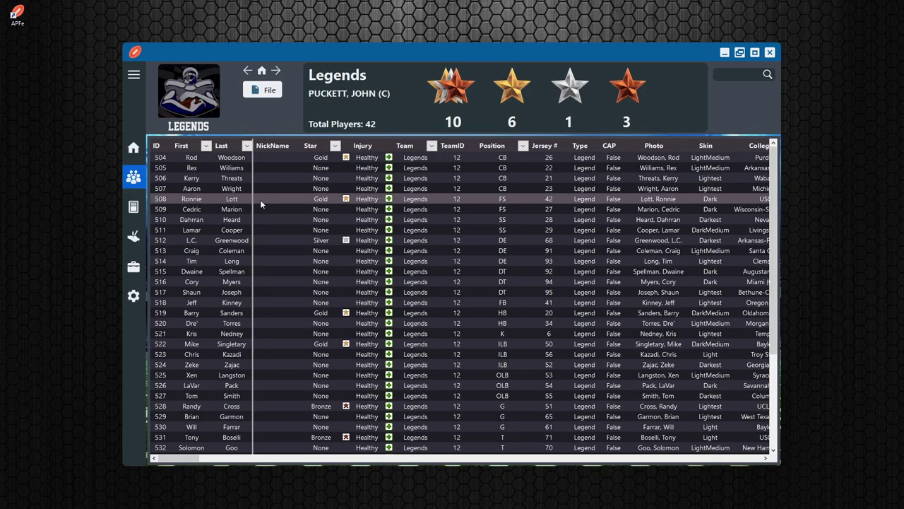
Rename the Legends team to 'My Team' in the team settings page.
{"action": "left_click", "coordinate": [135, 147]}
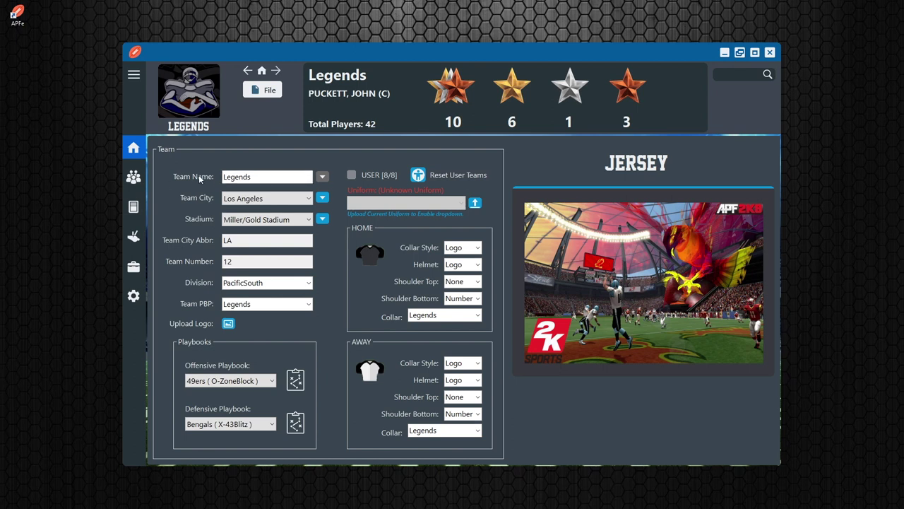
{"action": "double_click", "coordinate": [279, 178]}
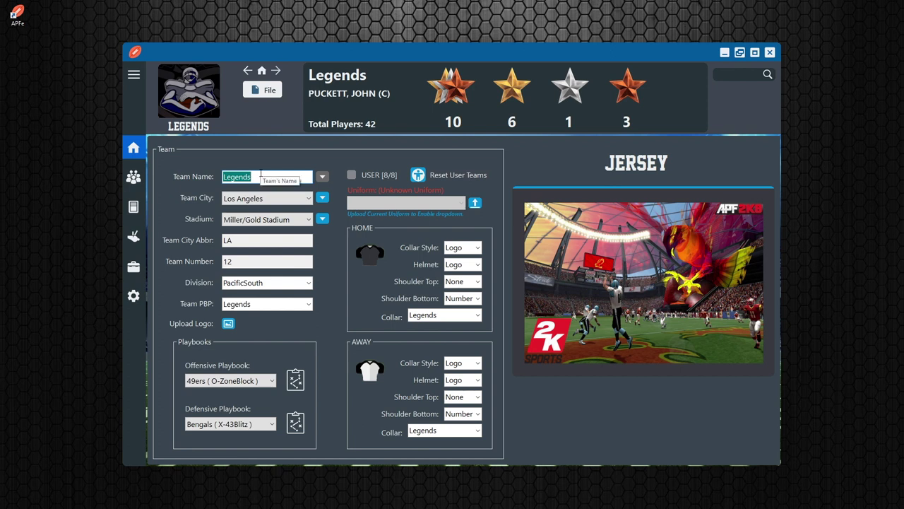
{"action": "type", "text": "My Team"}
{"action": "key", "text": "BackSpace"}
{"action": "key", "text": "BackSpace"}
{"action": "key", "text": "BackSpace"}
{"action": "type", "text": "em"}
{"action": "key", "text": "BackSpace"}
{"action": "key", "text": "BackSpace"}
{"action": "key", "text": "BackSpace"}
{"action": "type", "text": "Team"}
{"action": "key", "text": "Tab"}
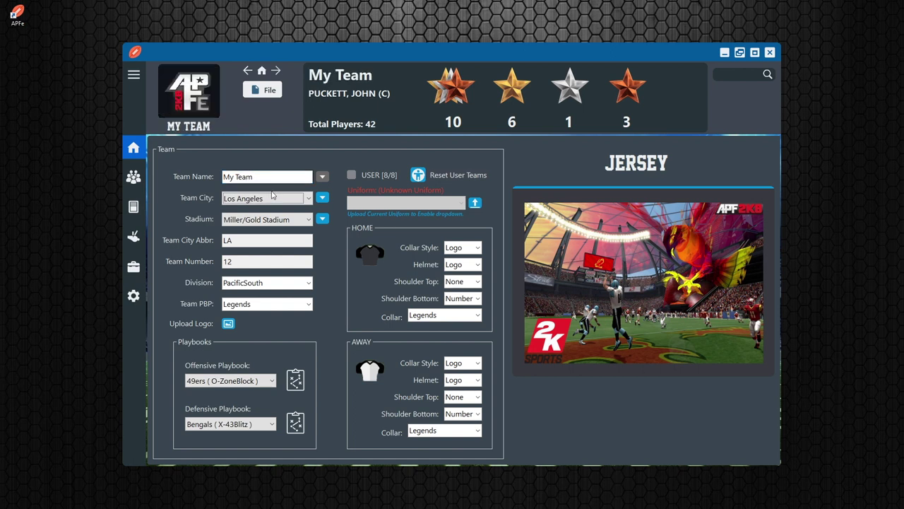
{"action": "left_click", "coordinate": [308, 200]}
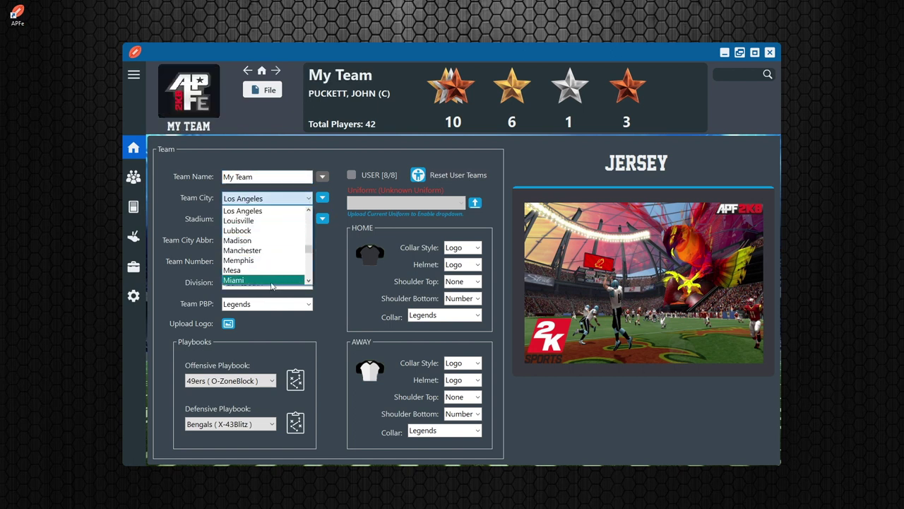
{"action": "left_click", "coordinate": [323, 200]}
Change the third City entry from Los Angeles to Las Vegas.
{"action": "left_click", "coordinate": [322, 199]}
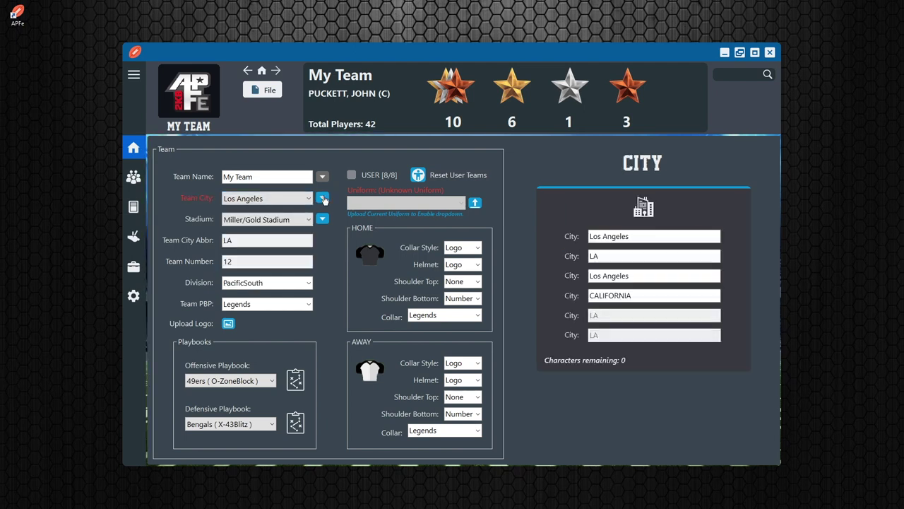
{"action": "triple_click", "coordinate": [646, 277]}
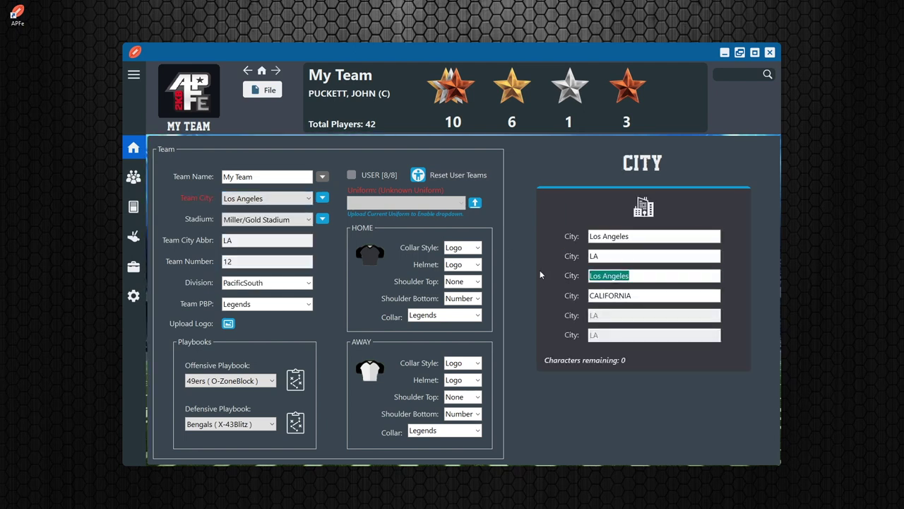
{"action": "type", "text": "Las Vegas"}
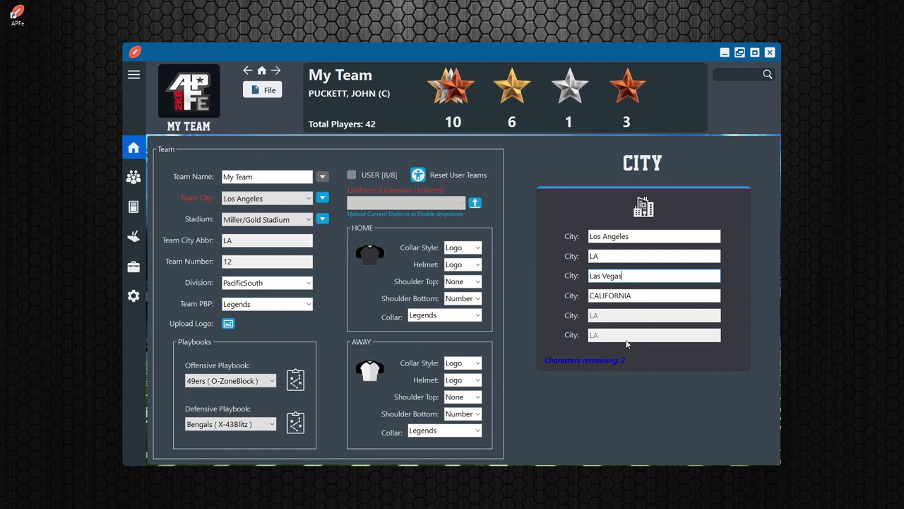
Set the team's stadium to The Dome and start renaming it 'My Dome'.
{"action": "left_click", "coordinate": [322, 219]}
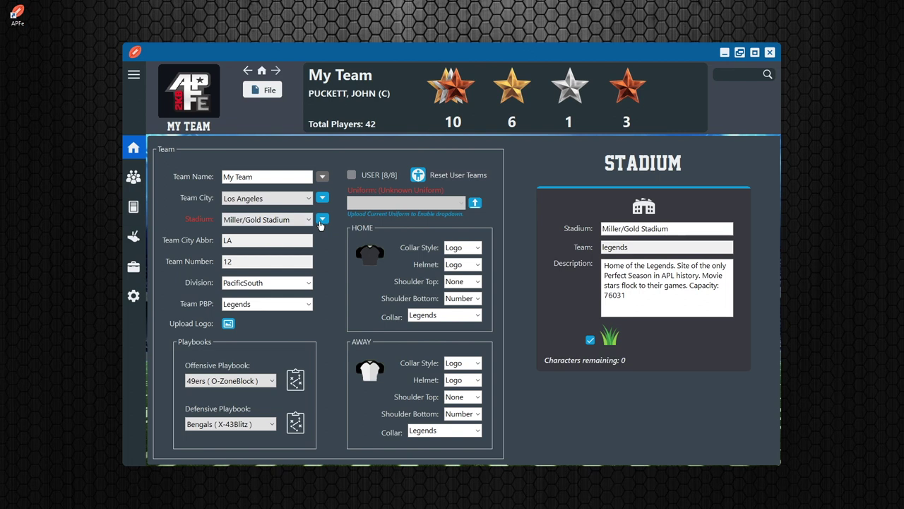
{"action": "left_click", "coordinate": [311, 222]}
{"action": "left_click", "coordinate": [308, 198]}
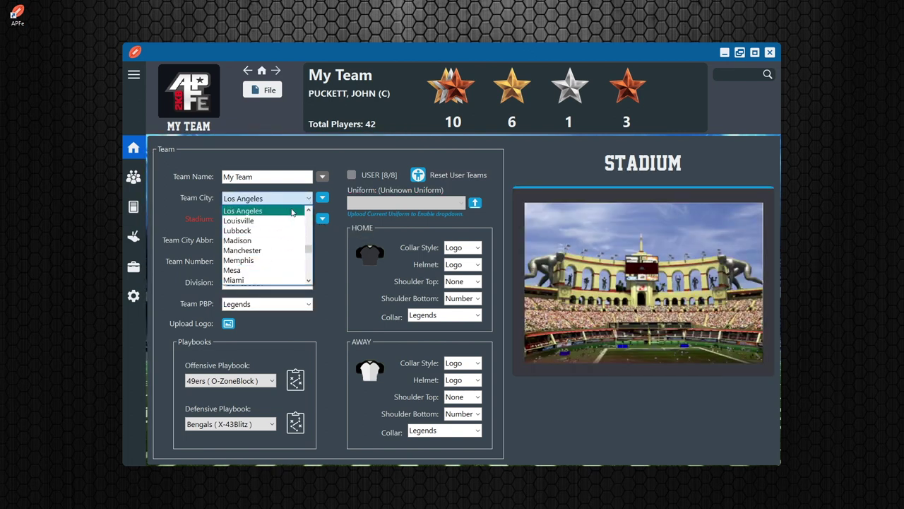
{"action": "left_click", "coordinate": [288, 213]}
{"action": "left_click", "coordinate": [290, 219]}
{"action": "left_click", "coordinate": [290, 258]}
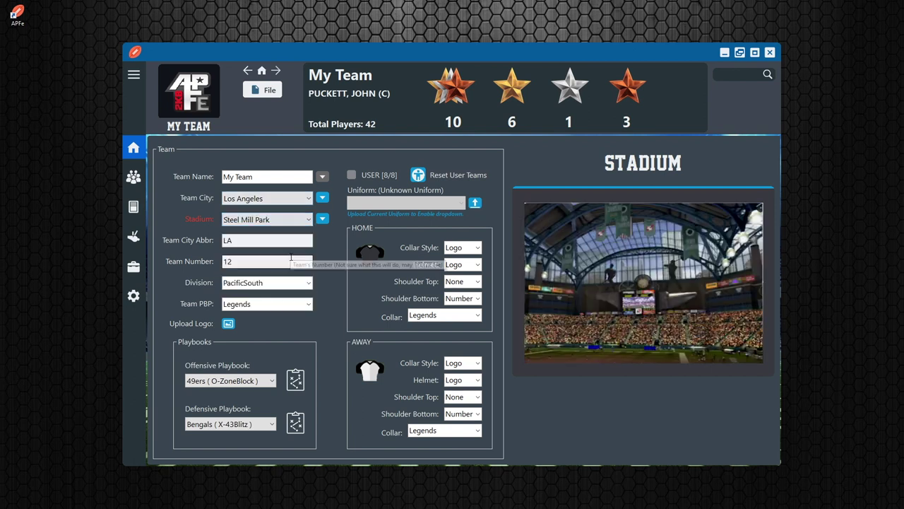
{"action": "scroll", "coordinate": [297, 220], "scroll_direction": "down", "scroll_amount": 2}
{"action": "left_click", "coordinate": [322, 220]}
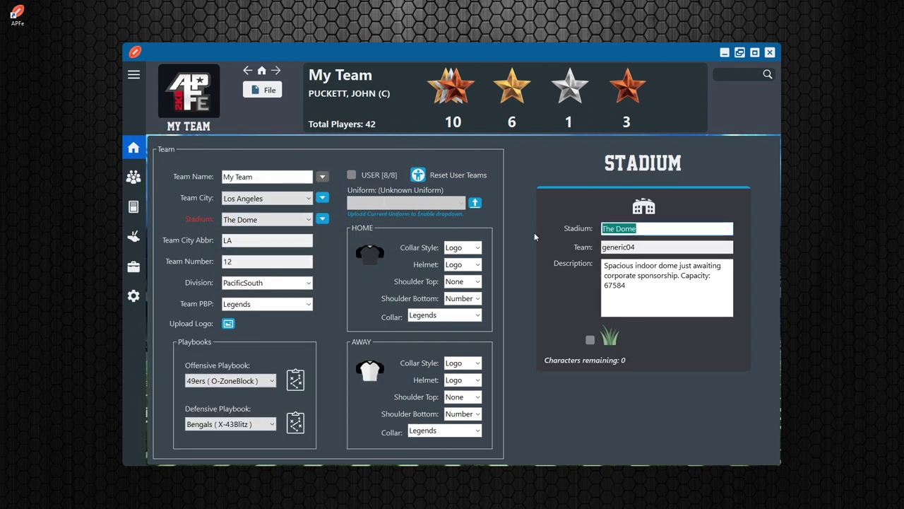
{"action": "type", "text": "My "}
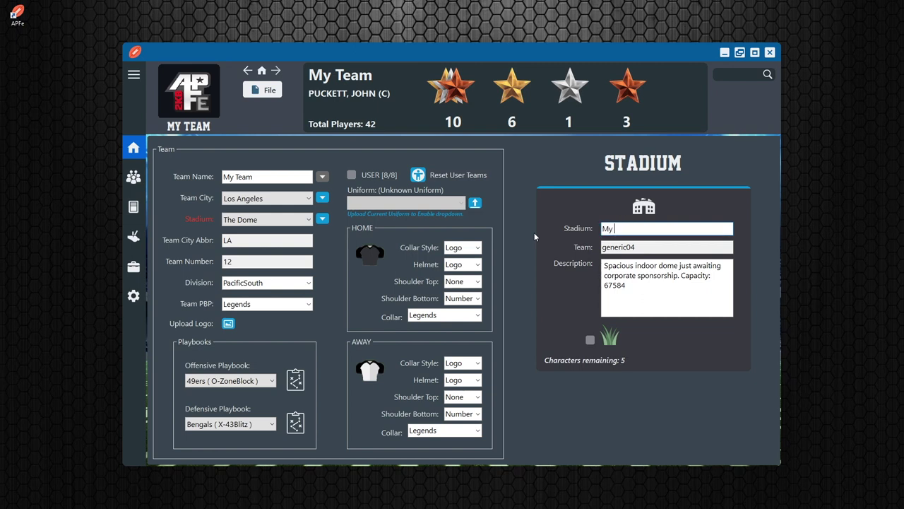
{"action": "type", "text": "Dome"}
Apply the My Dome stadium name, review its team tag and description, and tick Grass Field.
{"action": "left_click", "coordinate": [620, 248]}
{"action": "double_click", "coordinate": [614, 248]}
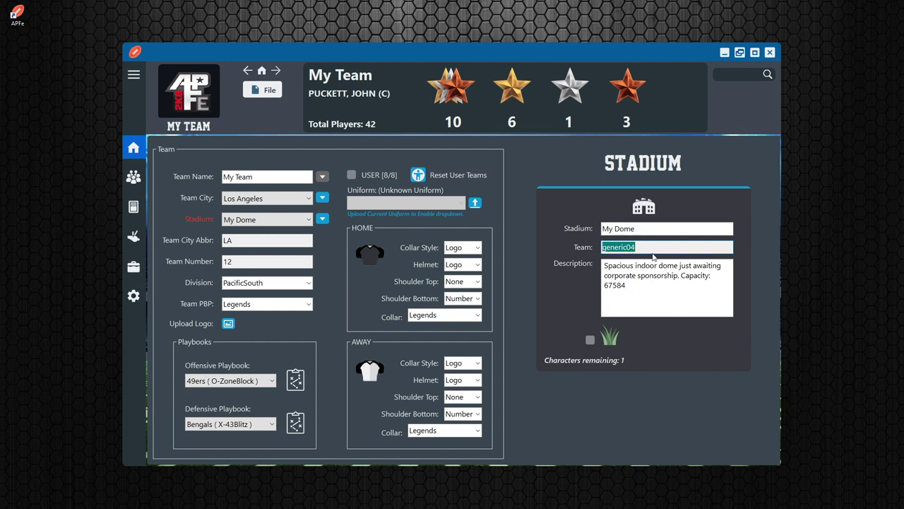
{"action": "left_click", "coordinate": [633, 284]}
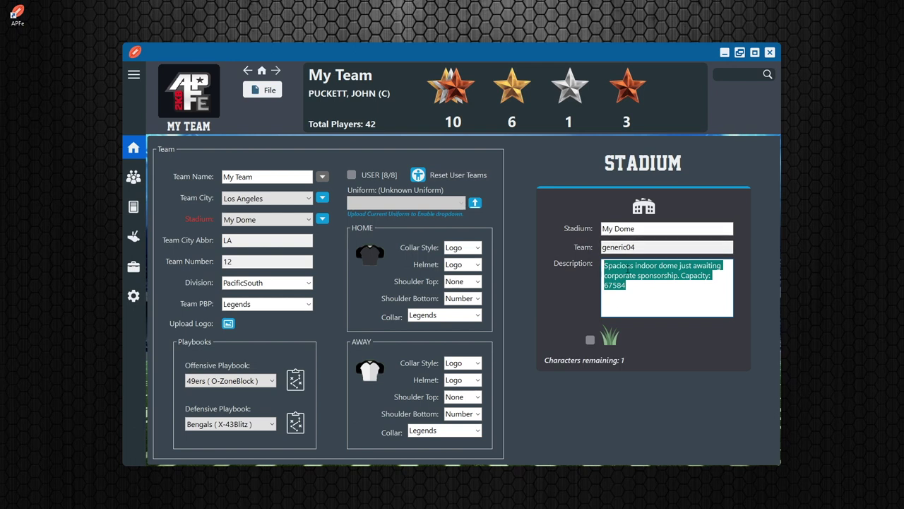
{"action": "left_click", "coordinate": [636, 286]}
{"action": "left_click", "coordinate": [589, 342]}
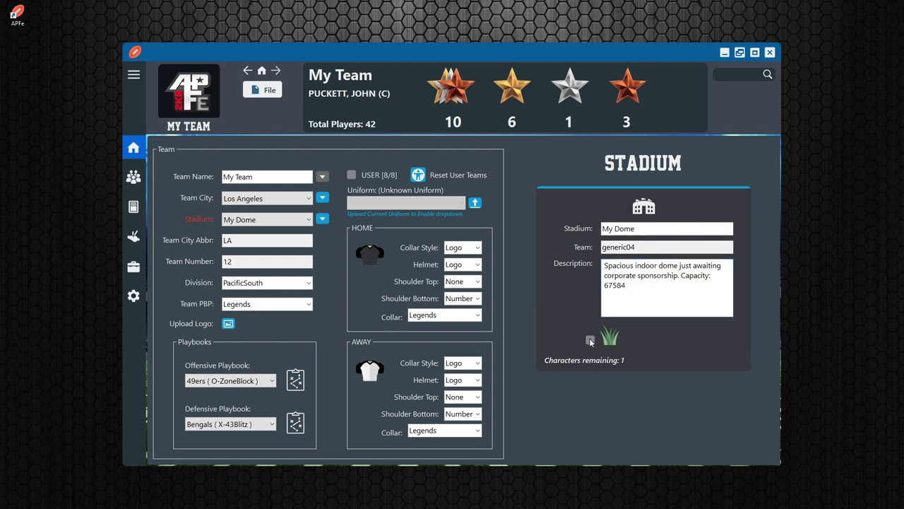
{"action": "left_click", "coordinate": [590, 341]}
Untick Grass Field, set the stadium to Tangiers Stadium and the city to Manchester.
{"action": "left_click", "coordinate": [591, 340]}
{"action": "scroll", "coordinate": [290, 223], "scroll_direction": "down", "scroll_amount": 2}
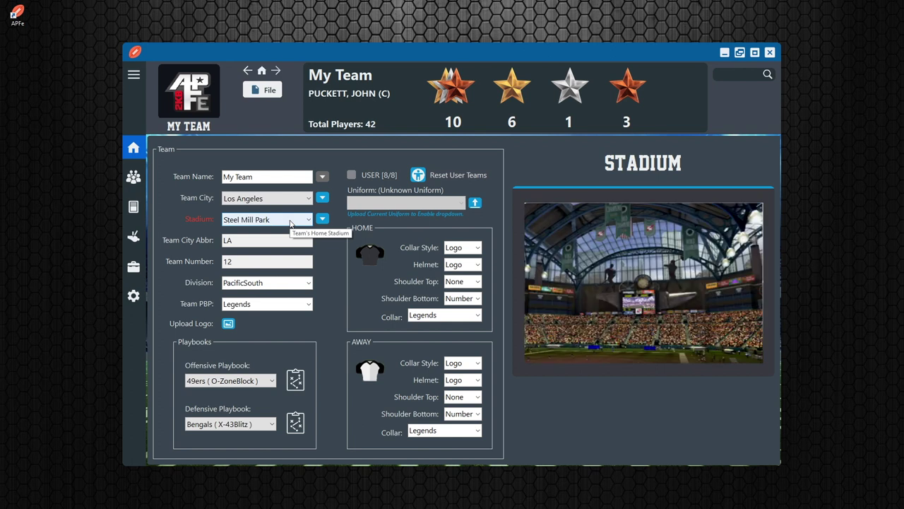
{"action": "scroll", "coordinate": [290, 223], "scroll_direction": "down", "scroll_amount": 1}
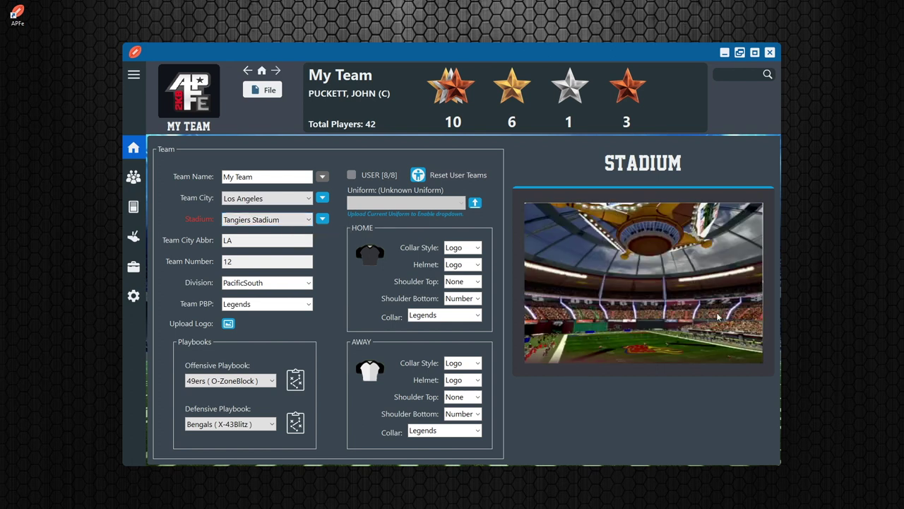
{"action": "left_click", "coordinate": [236, 240]}
{"action": "left_click_drag", "start_coordinate": [235, 240], "coordinate": [191, 242]}
{"action": "scroll", "coordinate": [285, 199], "scroll_direction": "down", "scroll_amount": 2}
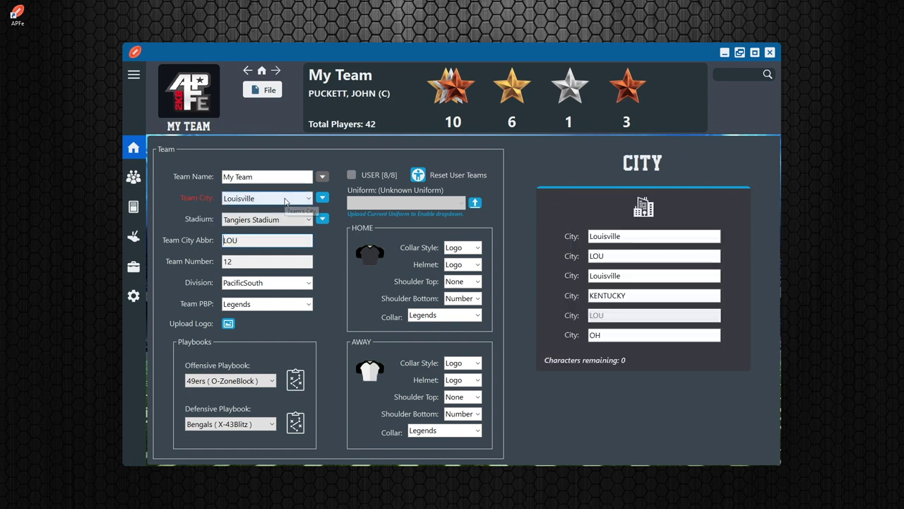
{"action": "scroll", "coordinate": [285, 199], "scroll_direction": "down", "scroll_amount": 2}
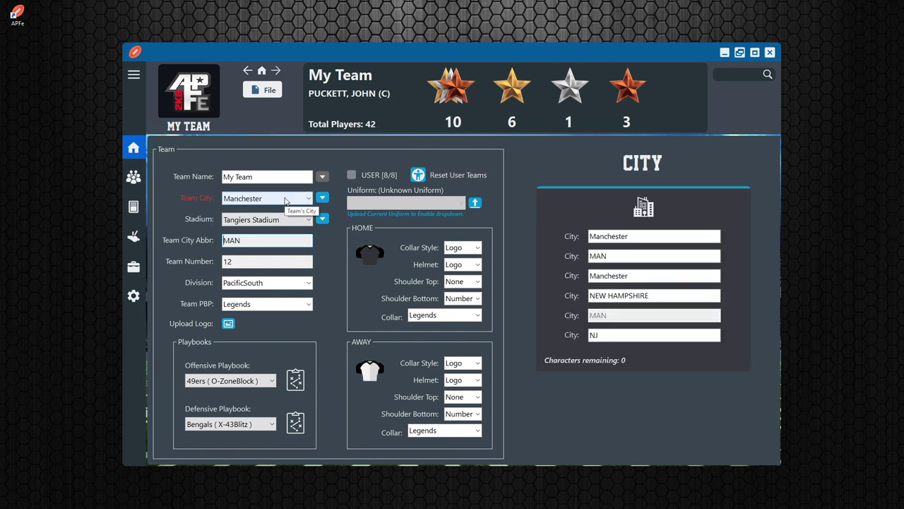
Change the city abbreviation from MAN to LLL.
{"action": "double_click", "coordinate": [597, 256]}
{"action": "type", "text": "LL"}
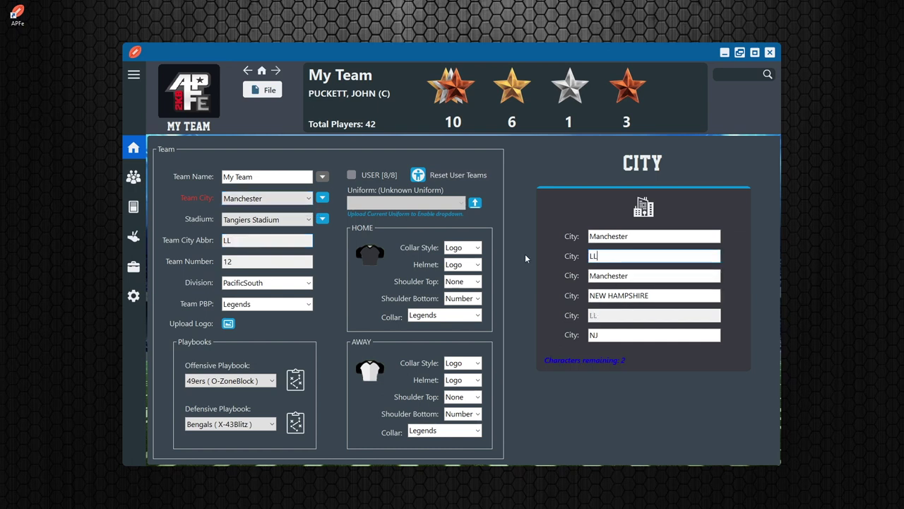
{"action": "type", "text": "L"}
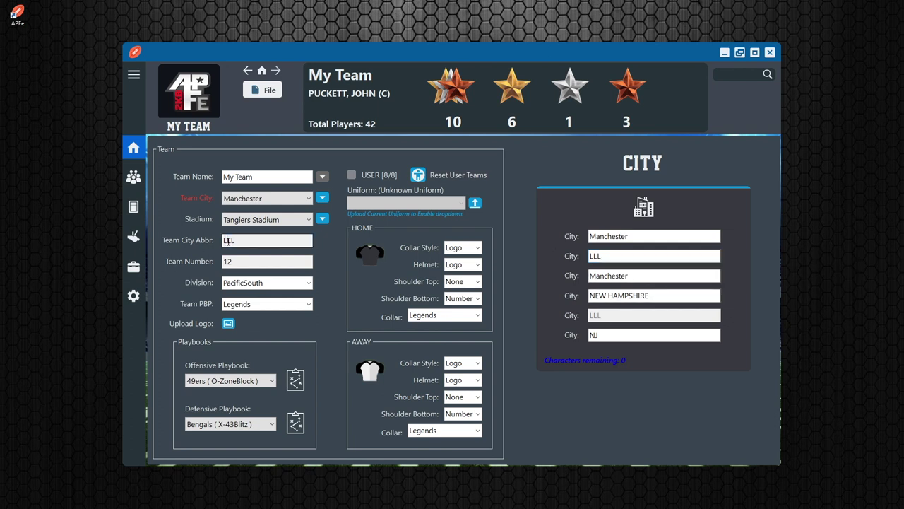
{"action": "left_click", "coordinate": [238, 263]}
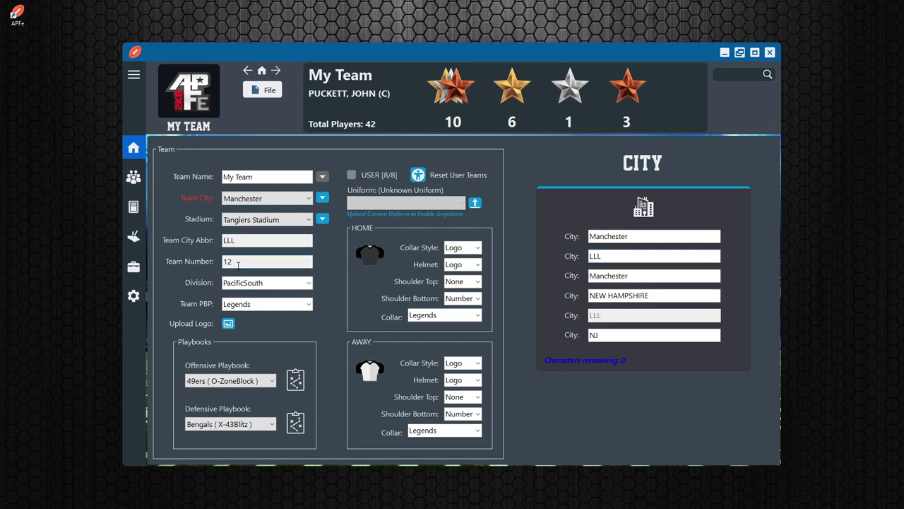
{"action": "double_click", "coordinate": [238, 263]}
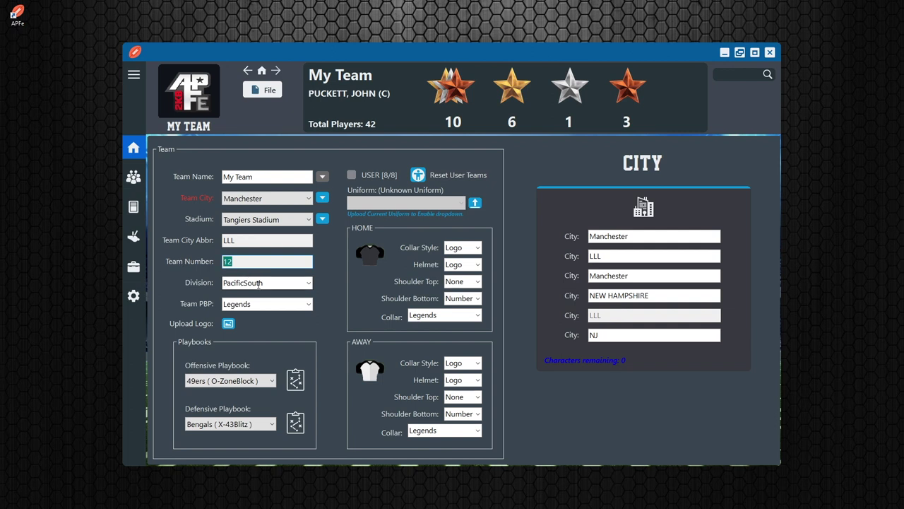
Keep the division at PacificSouth after briefly choosing AtlanticSouth.
{"action": "left_click", "coordinate": [308, 283]}
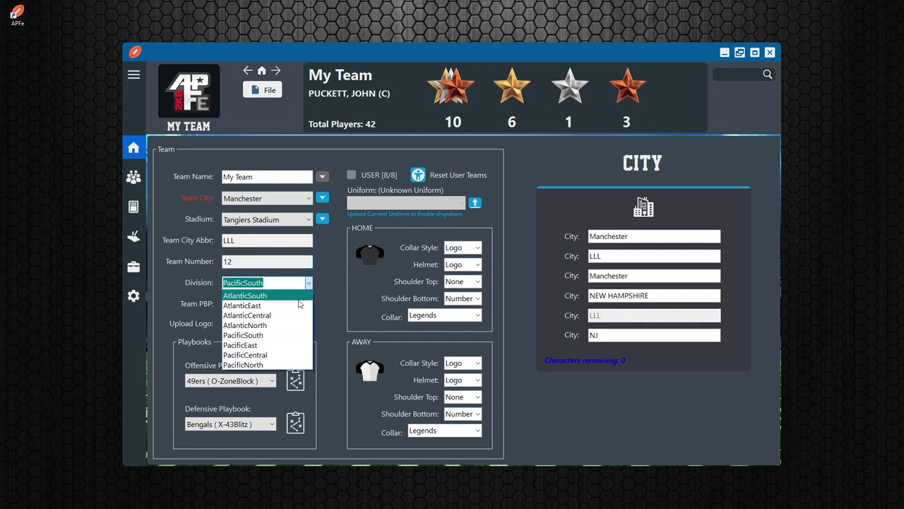
{"action": "left_click", "coordinate": [299, 300]}
{"action": "left_click", "coordinate": [309, 283]}
{"action": "left_click", "coordinate": [276, 336]}
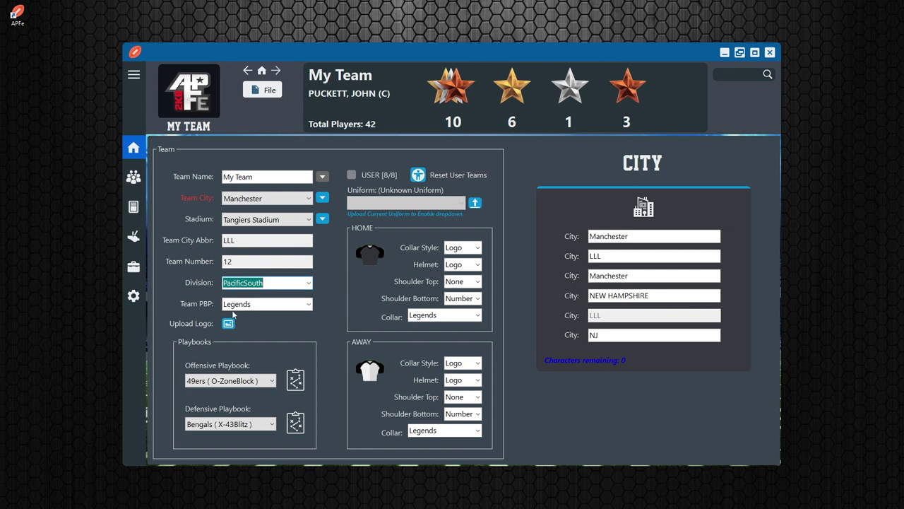
{"action": "left_click", "coordinate": [308, 304]}
{"action": "left_click_drag", "start_coordinate": [309, 350], "coordinate": [307, 381]}
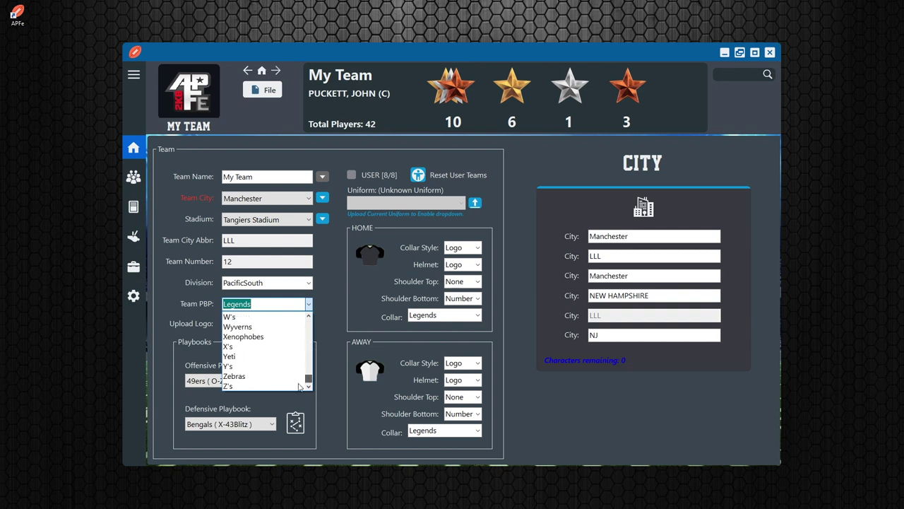
{"action": "scroll", "coordinate": [263, 363], "scroll_direction": "up", "scroll_amount": 5}
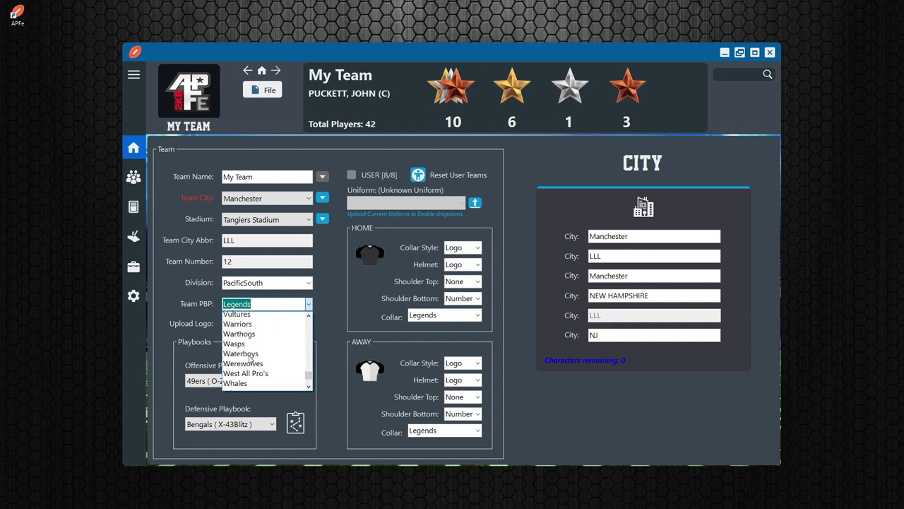
{"action": "left_click", "coordinate": [166, 308]}
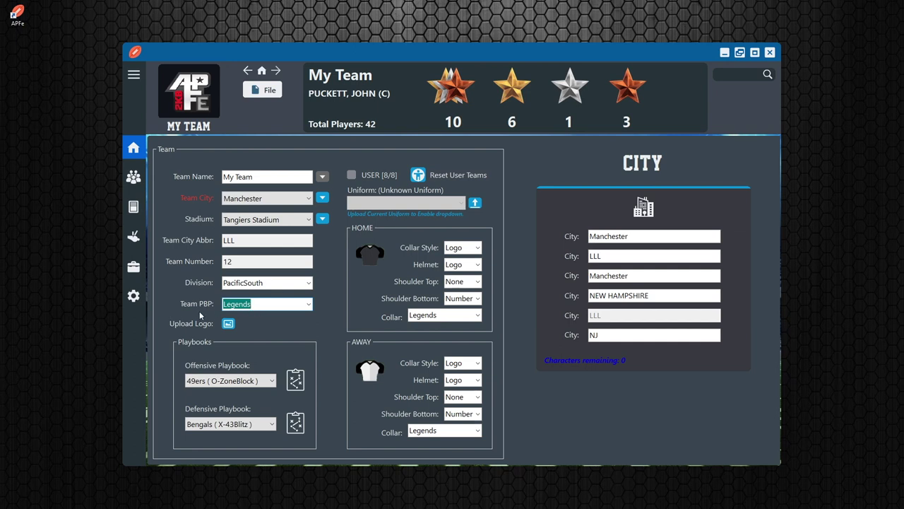
{"action": "left_click", "coordinate": [227, 324]}
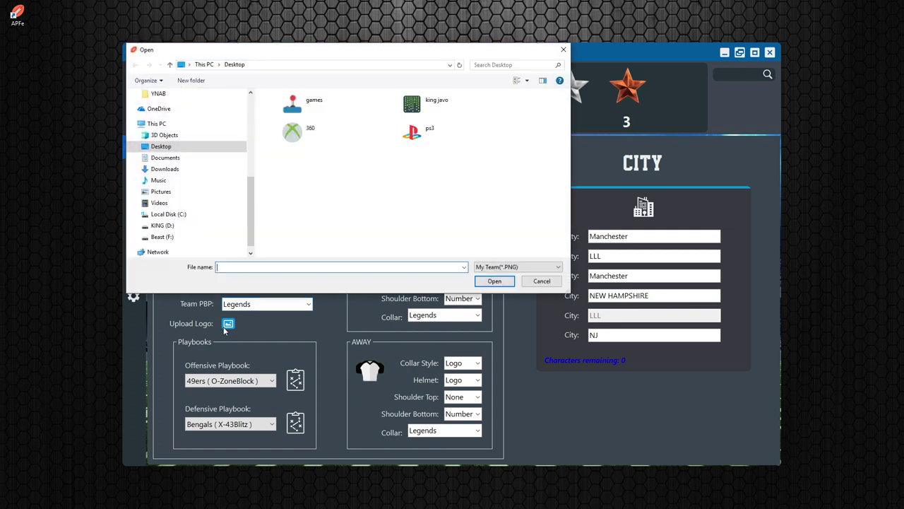
{"action": "left_click", "coordinate": [533, 280]}
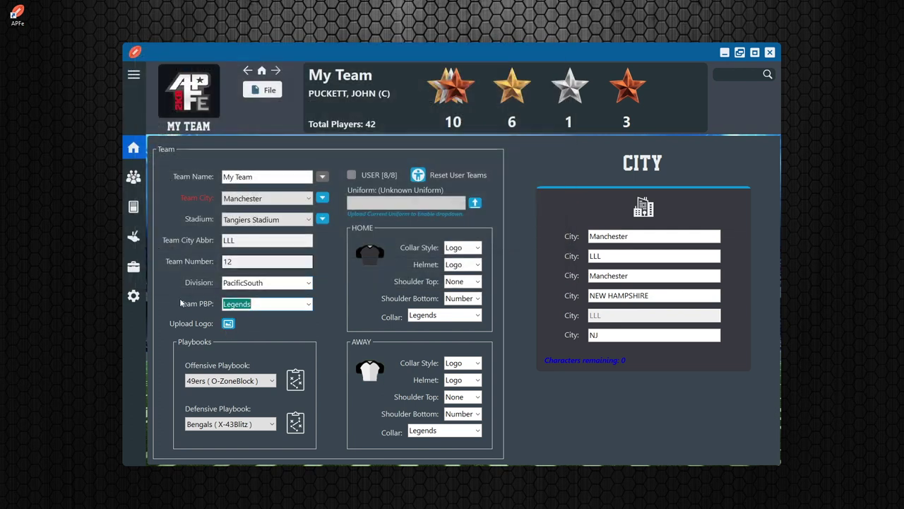
{"action": "left_click", "coordinate": [227, 324]}
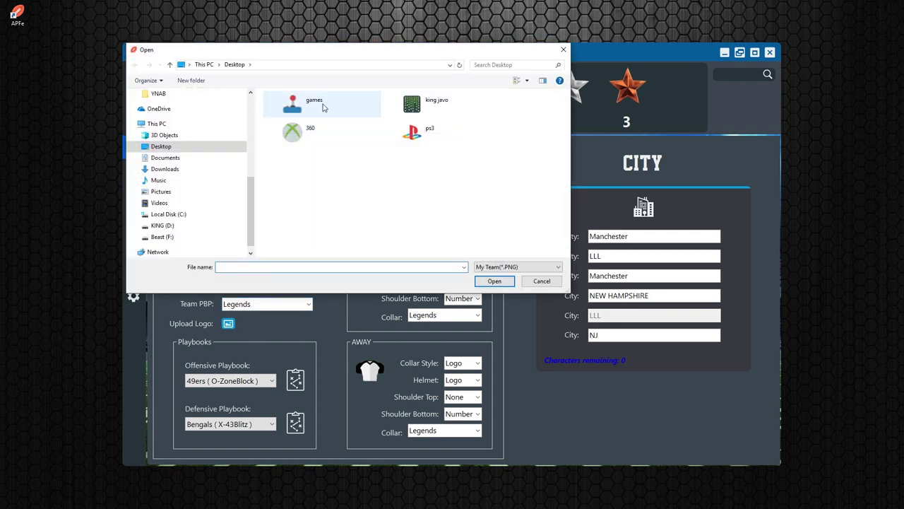
{"action": "left_click_drag", "start_coordinate": [335, 51], "coordinate": [538, 136]}
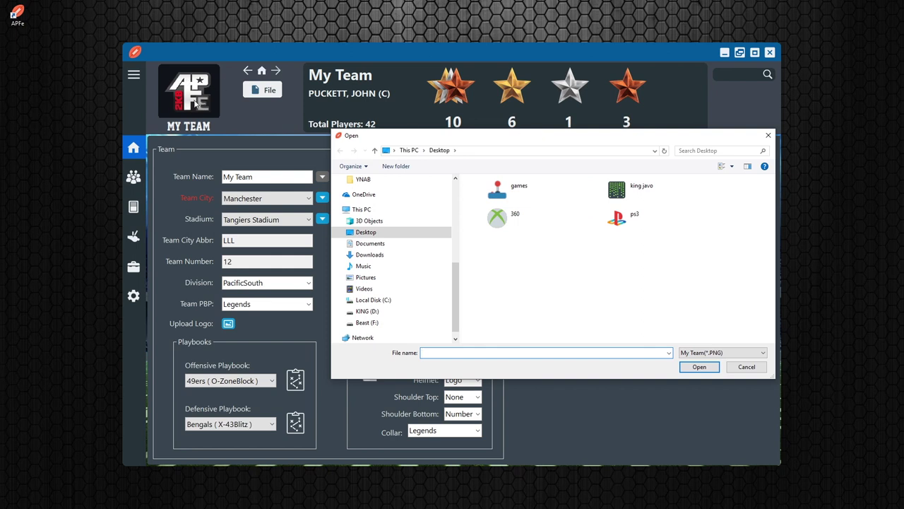
{"action": "left_click", "coordinate": [497, 197]}
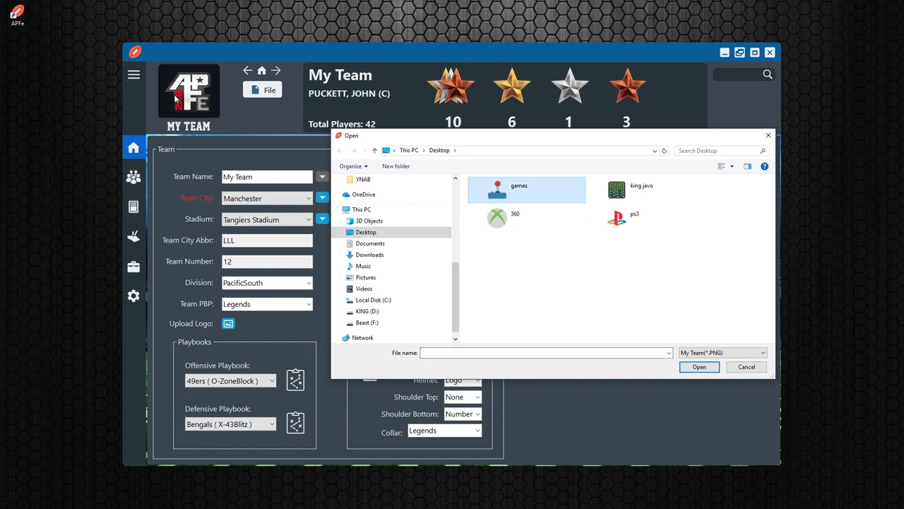
{"action": "left_click", "coordinate": [747, 366]}
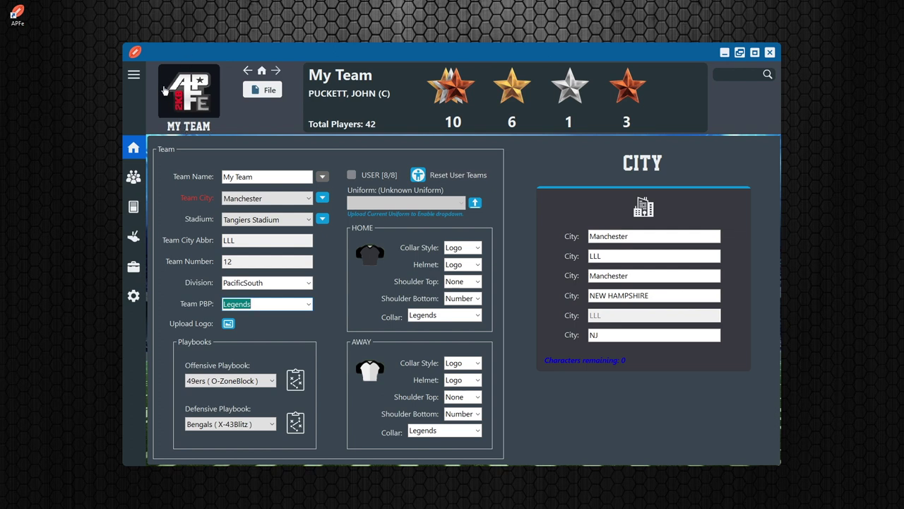
{"action": "key", "text": "Tab"}
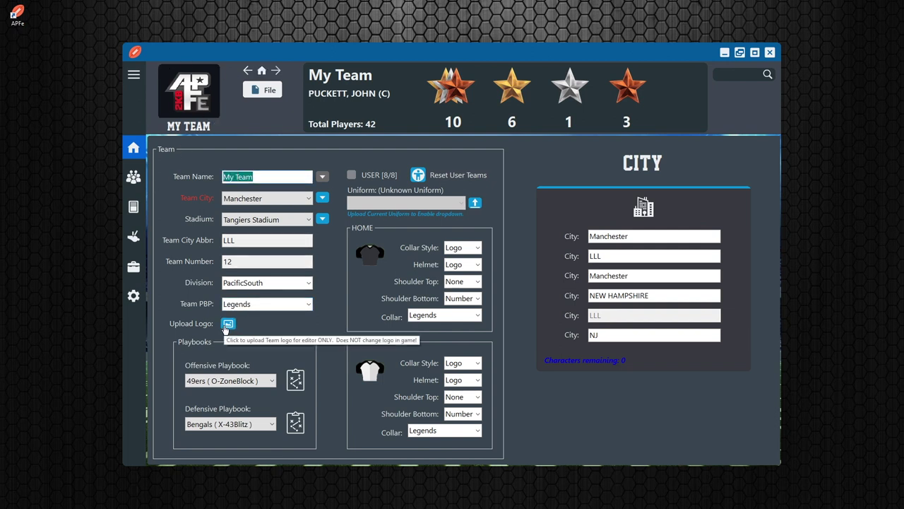
{"action": "left_click", "coordinate": [270, 381]}
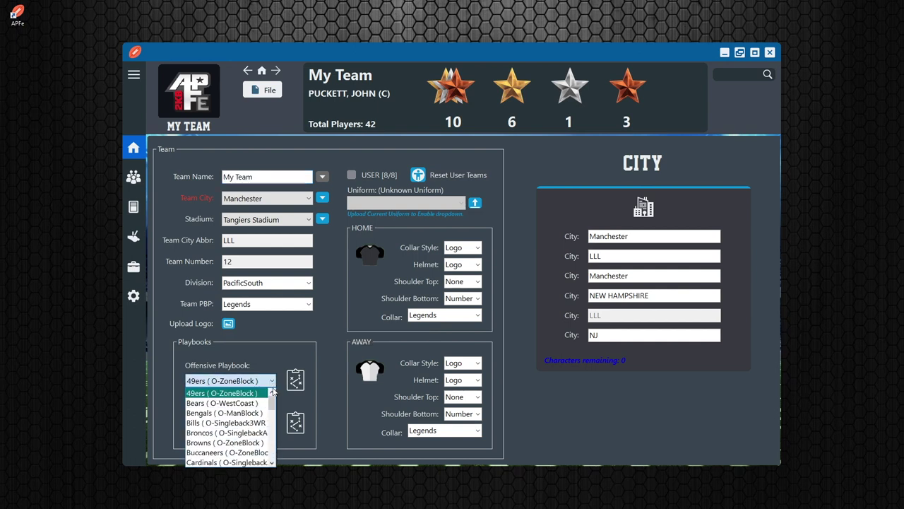
{"action": "mouse_move", "coordinate": [273, 399]}
{"action": "left_mouse_down"}
{"action": "mouse_move", "coordinate": [277, 438]}
{"action": "mouse_move", "coordinate": [274, 397]}
{"action": "left_mouse_up"}
{"action": "left_click", "coordinate": [271, 381]}
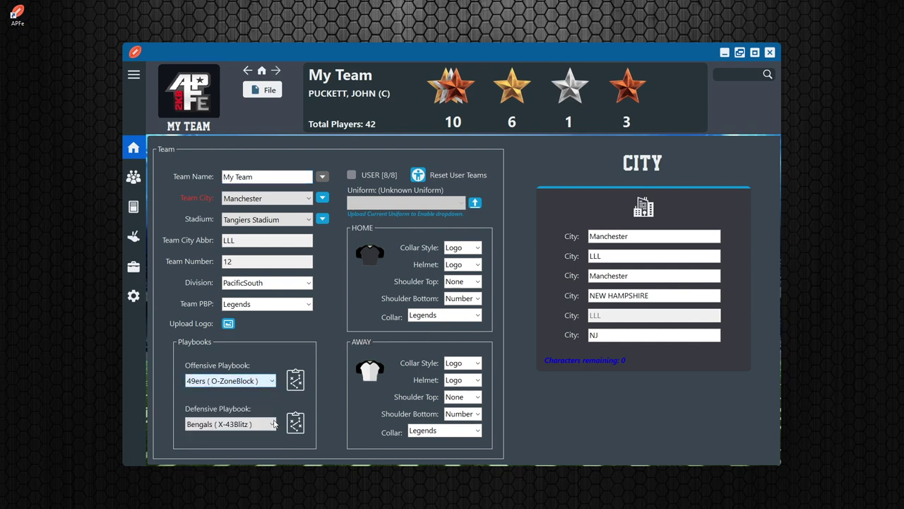
{"action": "left_click", "coordinate": [271, 424]}
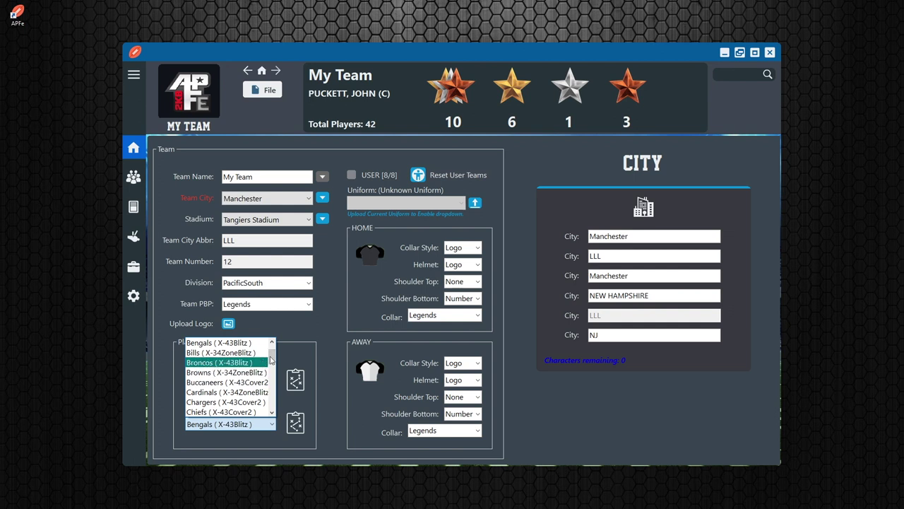
{"action": "left_click", "coordinate": [314, 329]}
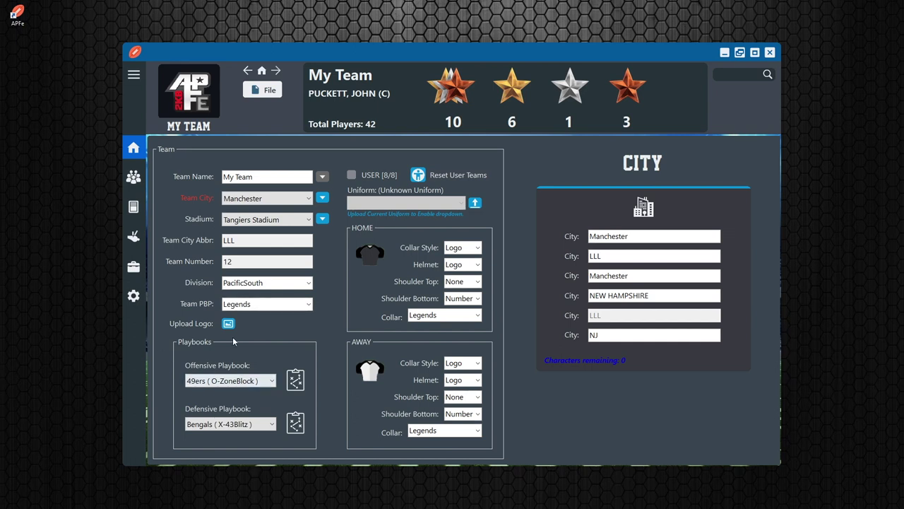
Try marking My Team as USER and dismiss the too-many-user-teams warning.
{"action": "left_click", "coordinate": [353, 175]}
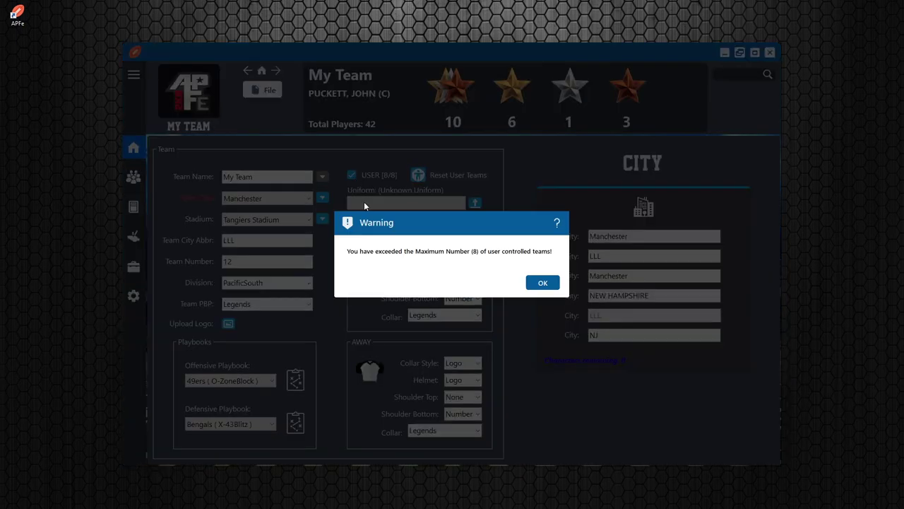
{"action": "left_click", "coordinate": [542, 283]}
{"action": "left_click", "coordinate": [192, 98]}
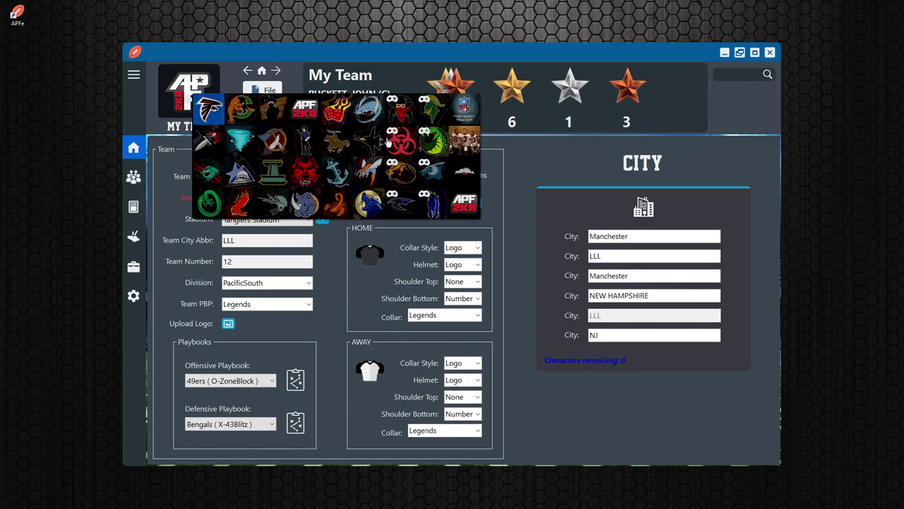
{"action": "left_click", "coordinate": [160, 175]}
Reset all user teams, then mark My Team as user-controlled (1 of 8).
{"action": "left_click", "coordinate": [418, 174]}
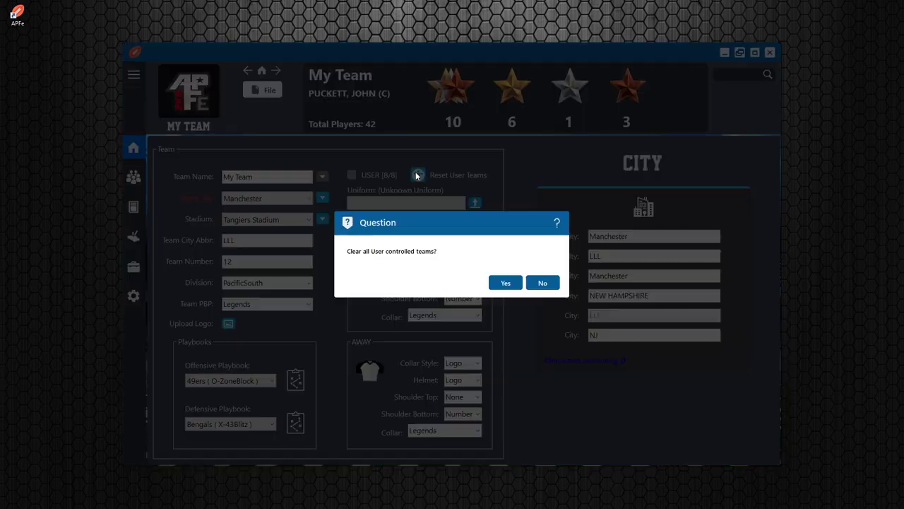
{"action": "left_click", "coordinate": [502, 281]}
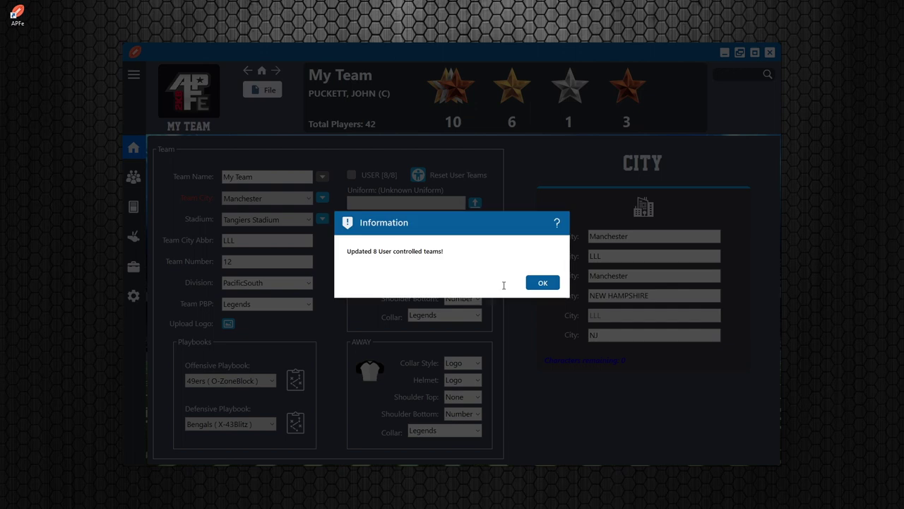
{"action": "left_click", "coordinate": [542, 284]}
{"action": "left_click", "coordinate": [352, 175]}
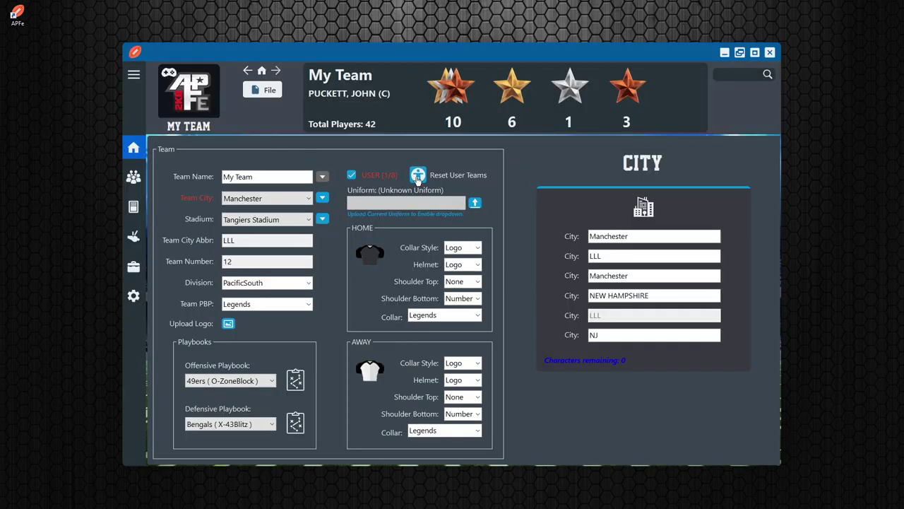
Save the current uniform as a jersey named 'My Team' without a picture.
{"action": "left_click", "coordinate": [473, 202]}
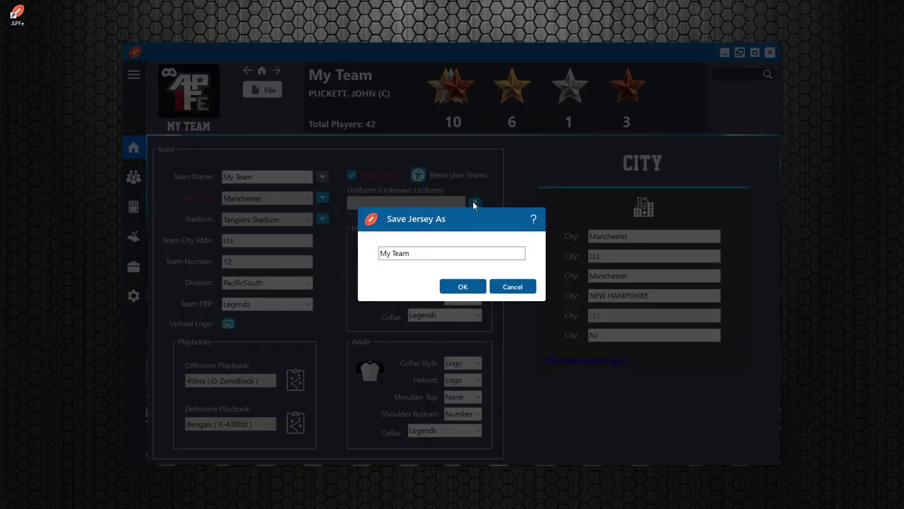
{"action": "left_click", "coordinate": [470, 286]}
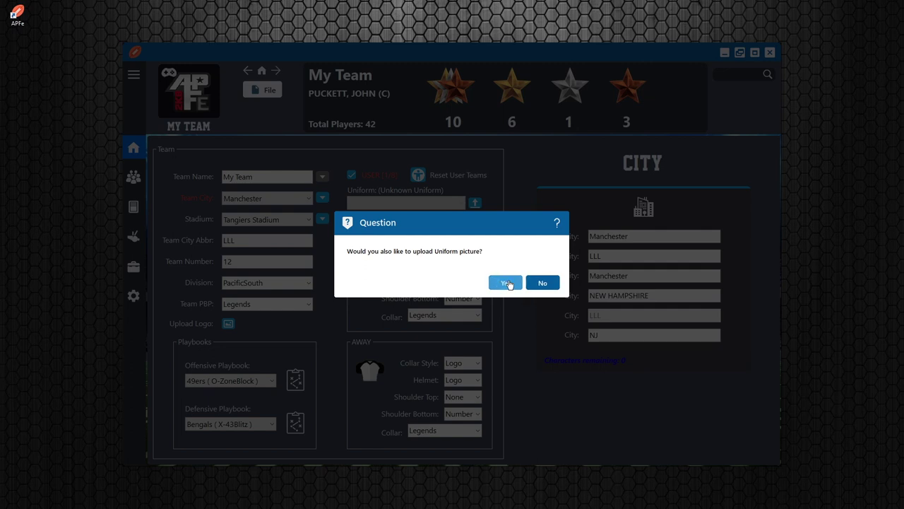
{"action": "left_click", "coordinate": [543, 283]}
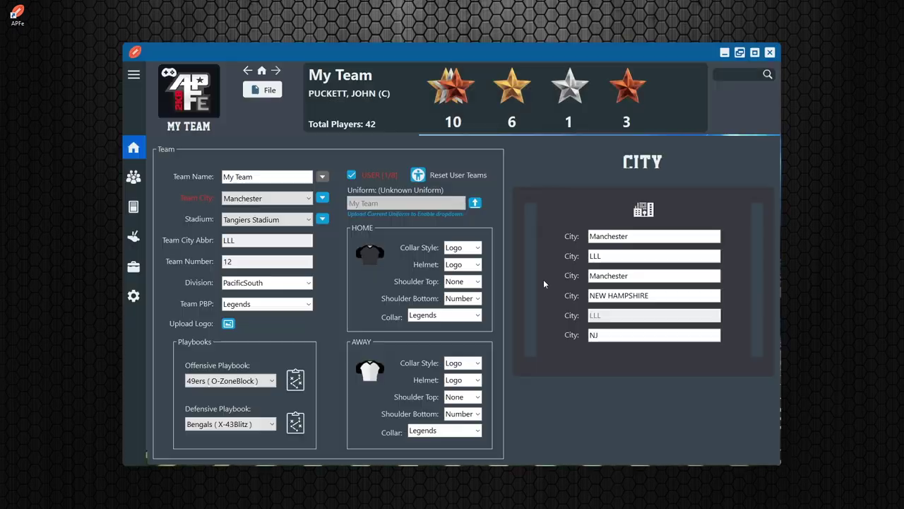
Browse the Uniform set list, trying NFL 1962 - Jets (Top Guns) Dark.
{"action": "left_click", "coordinate": [445, 204]}
{"action": "left_click", "coordinate": [407, 239]}
{"action": "scroll", "coordinate": [442, 204], "scroll_direction": "down", "scroll_amount": 2}
{"action": "scroll", "coordinate": [442, 205], "scroll_direction": "down", "scroll_amount": 1}
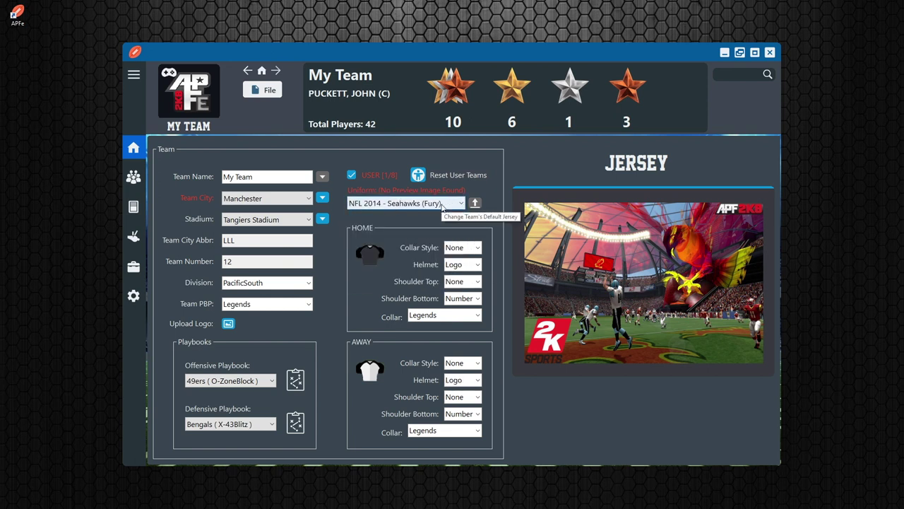
Select NFL 2016 - Dolphins (Orcas) as My Team's uniform set.
{"action": "scroll", "coordinate": [442, 204], "scroll_direction": "up", "scroll_amount": 1}
{"action": "left_click", "coordinate": [462, 204]}
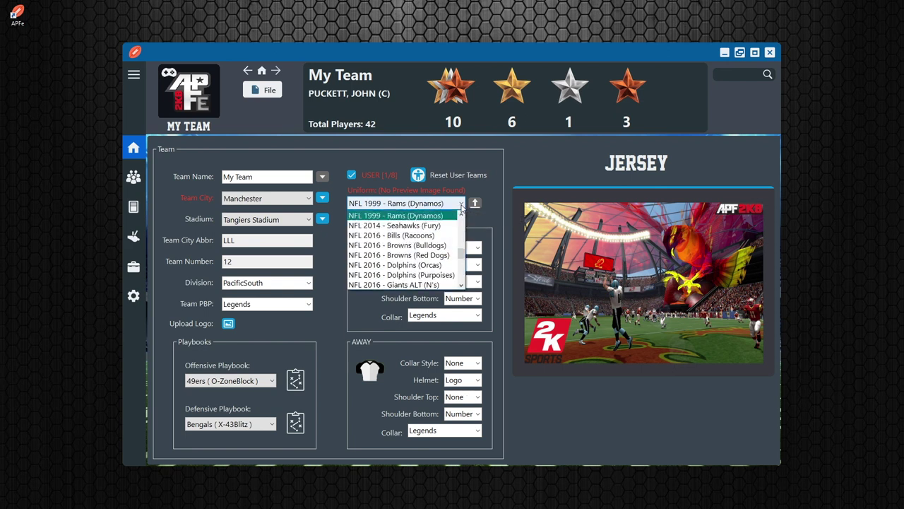
{"action": "left_click", "coordinate": [439, 259]}
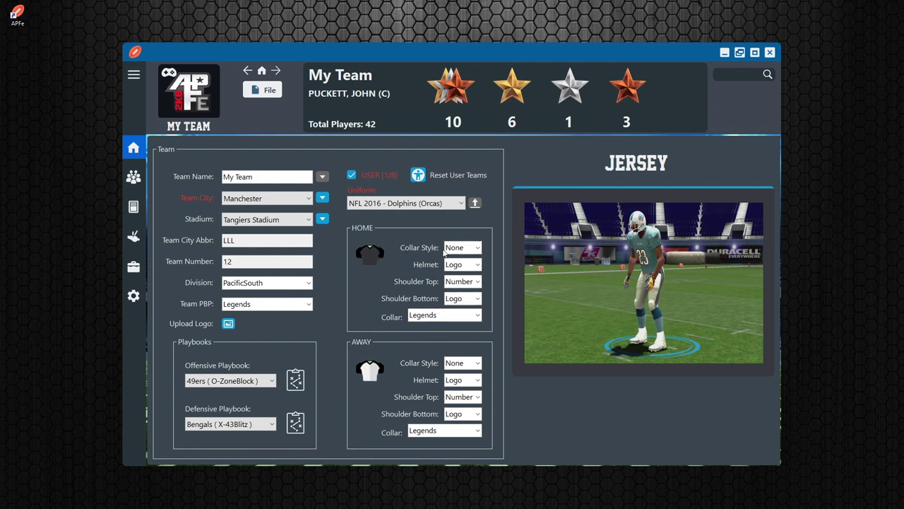
{"action": "left_click", "coordinate": [480, 248]}
{"action": "left_click", "coordinate": [478, 248]}
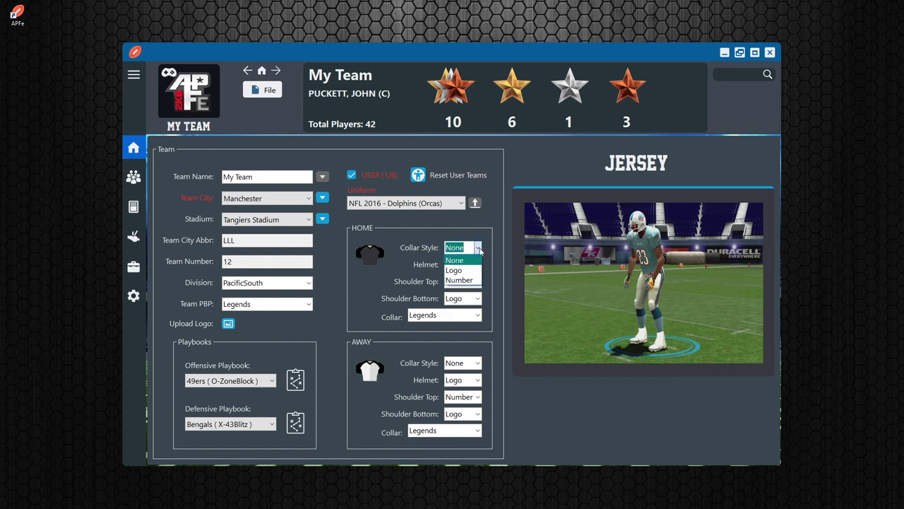
{"action": "left_click", "coordinate": [479, 249]}
{"action": "left_click", "coordinate": [478, 264]}
{"action": "left_click", "coordinate": [477, 264]}
{"action": "left_click", "coordinate": [478, 265]}
{"action": "left_click", "coordinate": [478, 266]}
{"action": "left_click", "coordinate": [478, 281]}
{"action": "left_click", "coordinate": [477, 281]}
{"action": "left_click", "coordinate": [478, 299]}
{"action": "left_click", "coordinate": [478, 299]}
{"action": "left_click", "coordinate": [478, 316]}
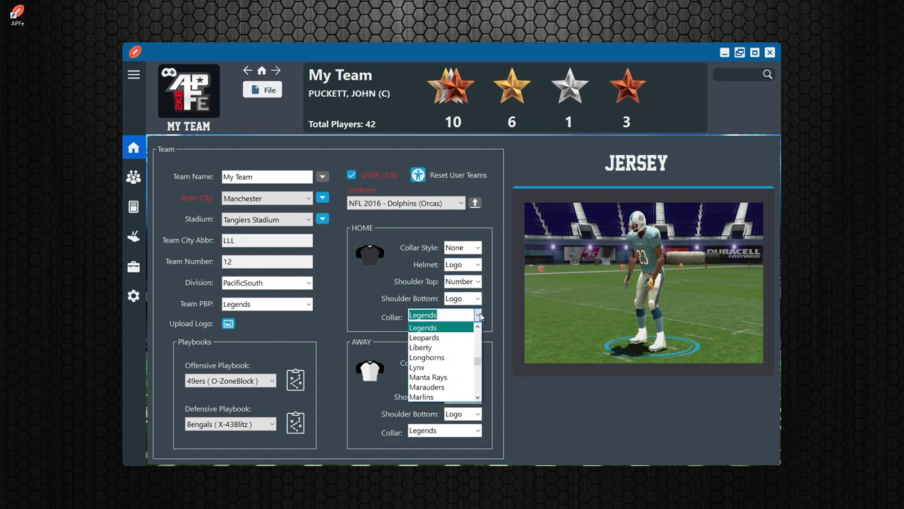
{"action": "left_click", "coordinate": [479, 317]}
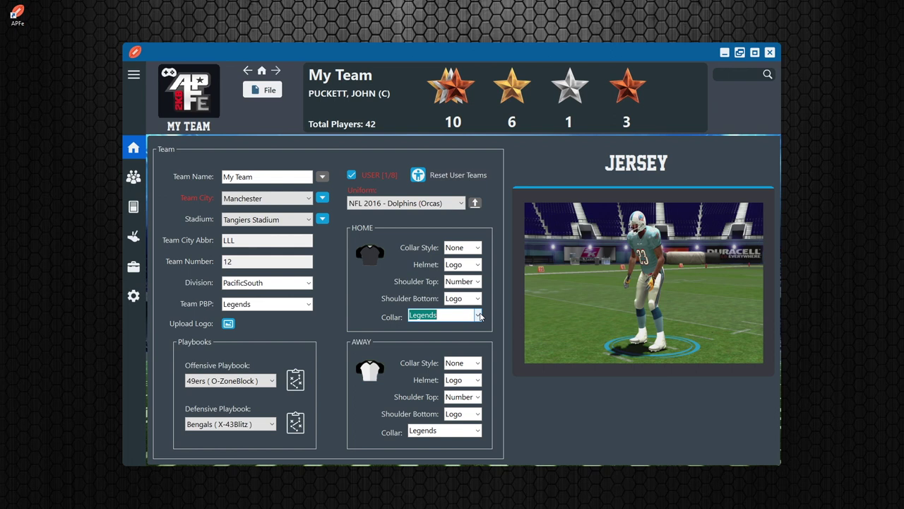